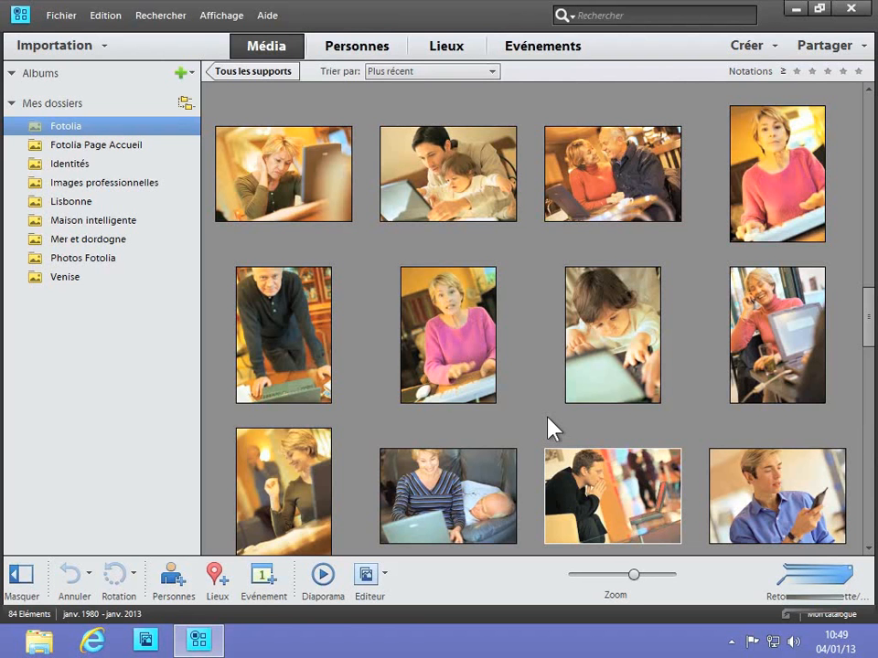
Select the twelve photos from the woman at the computer through the man with the phone and start a photo calendar from them.
left_click(301, 189)
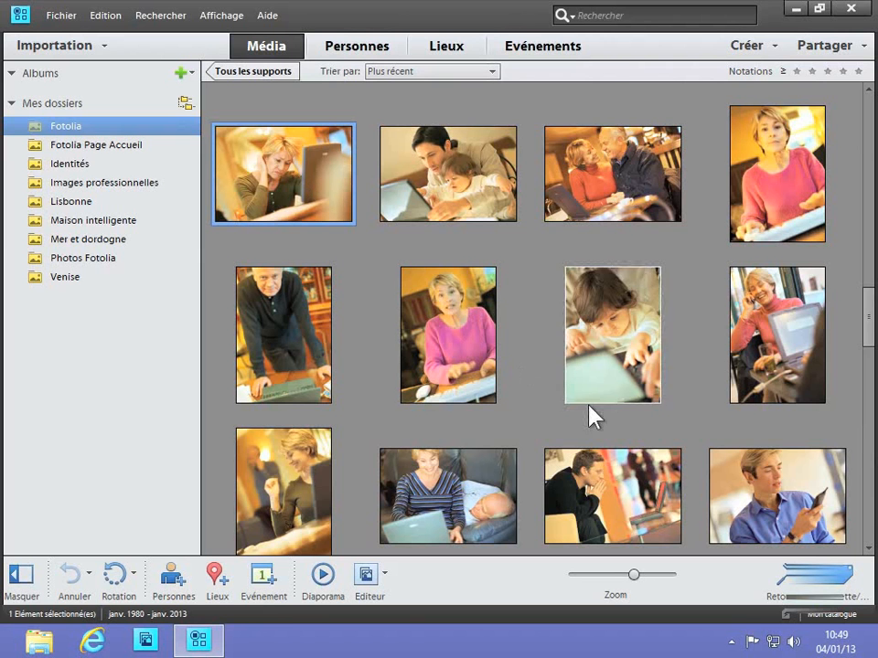
left_click(767, 493, "shift")
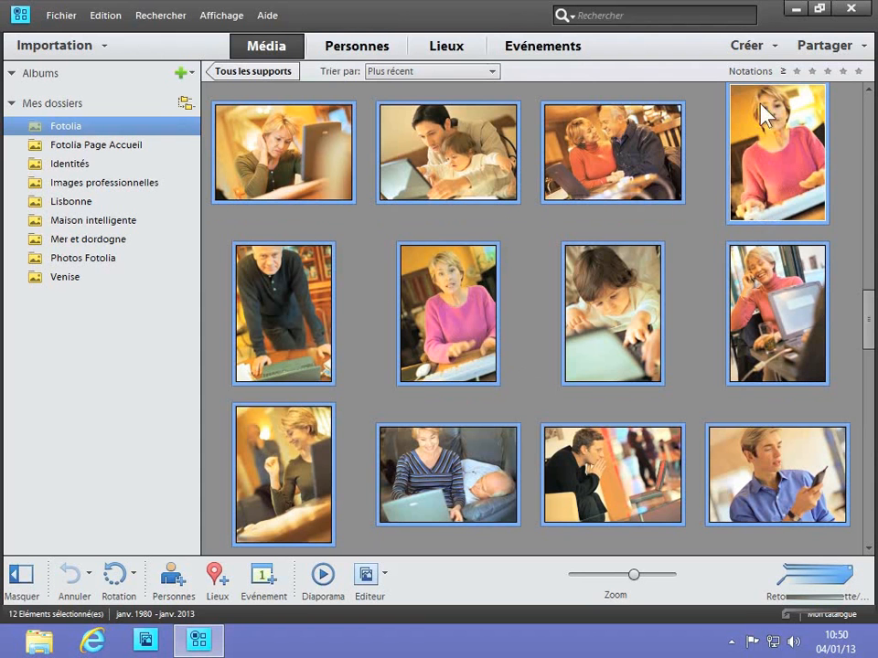
left_click(776, 46)
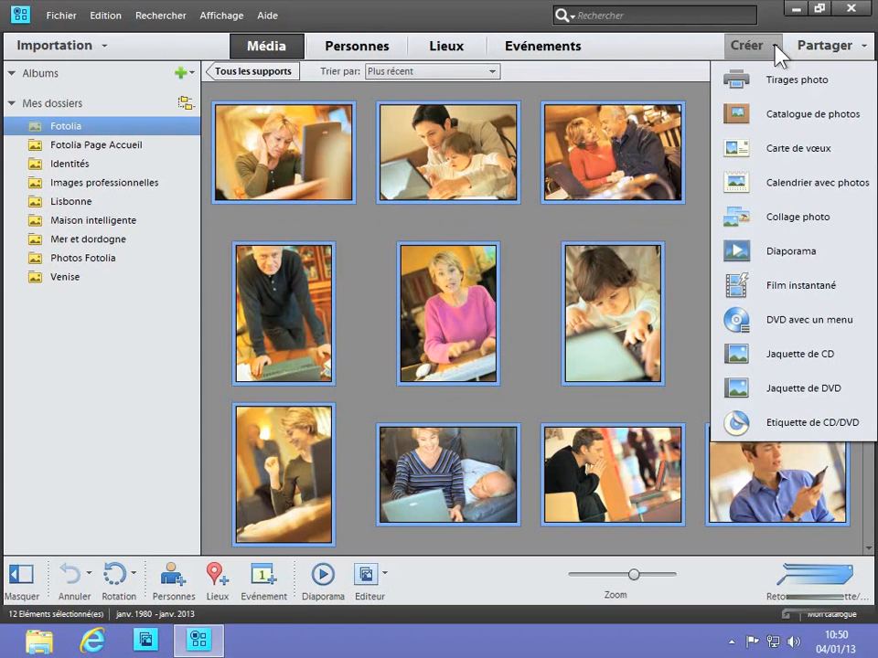
left_click(756, 186)
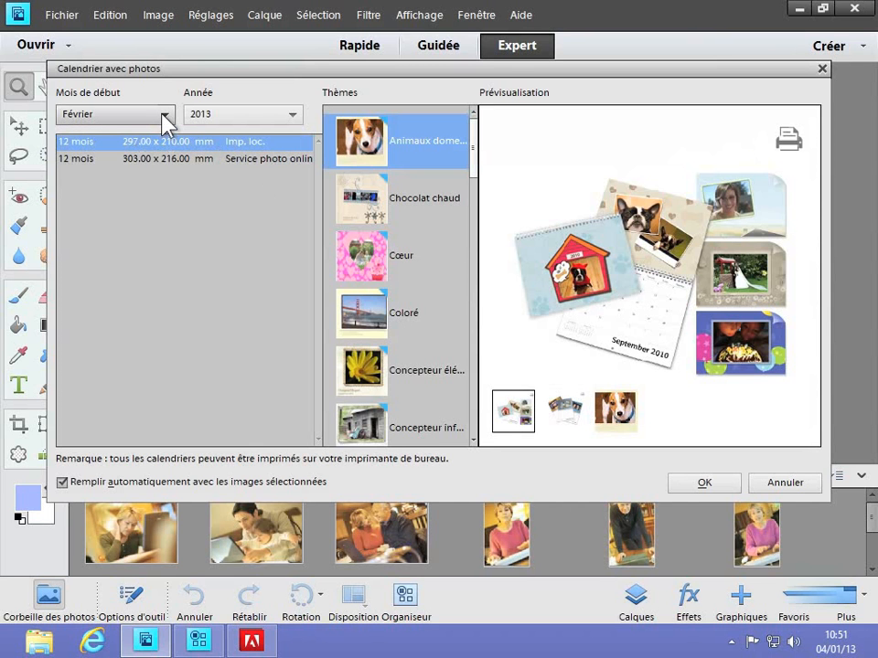
Set the calendar's start month to Janvier, keeping 2013 as the year.
left_click(165, 117)
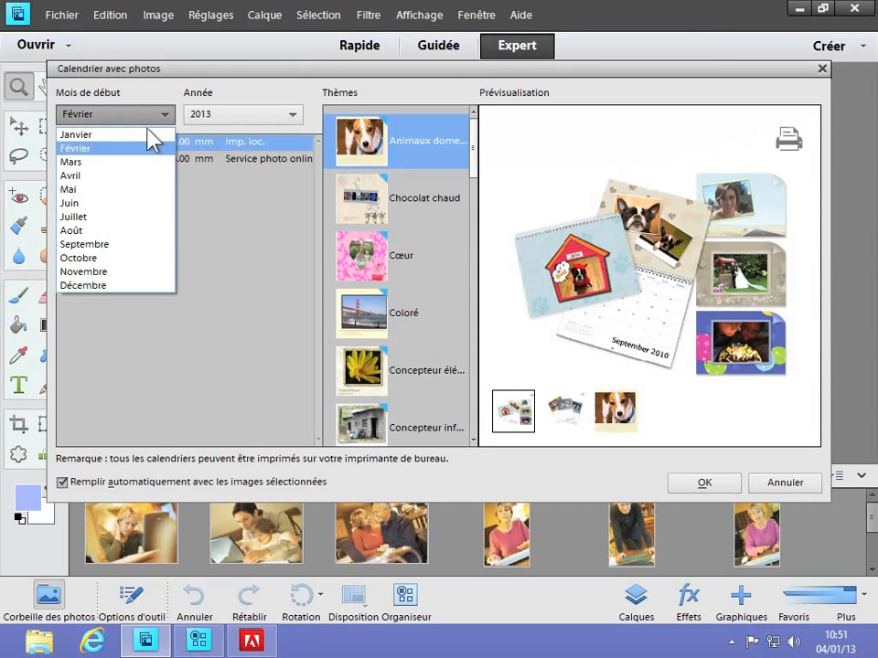
left_click(147, 135)
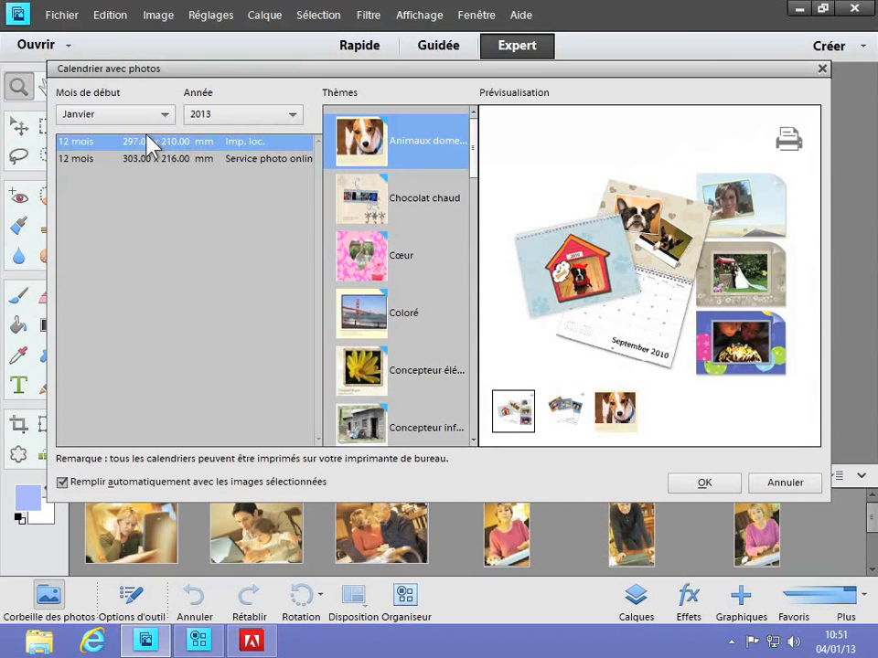
left_click(296, 116)
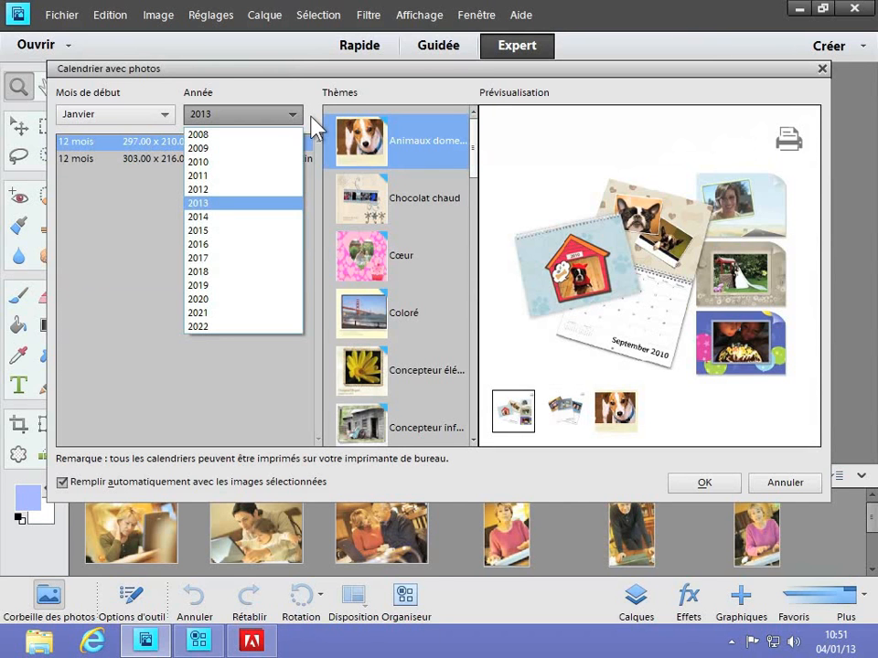
left_click(311, 126)
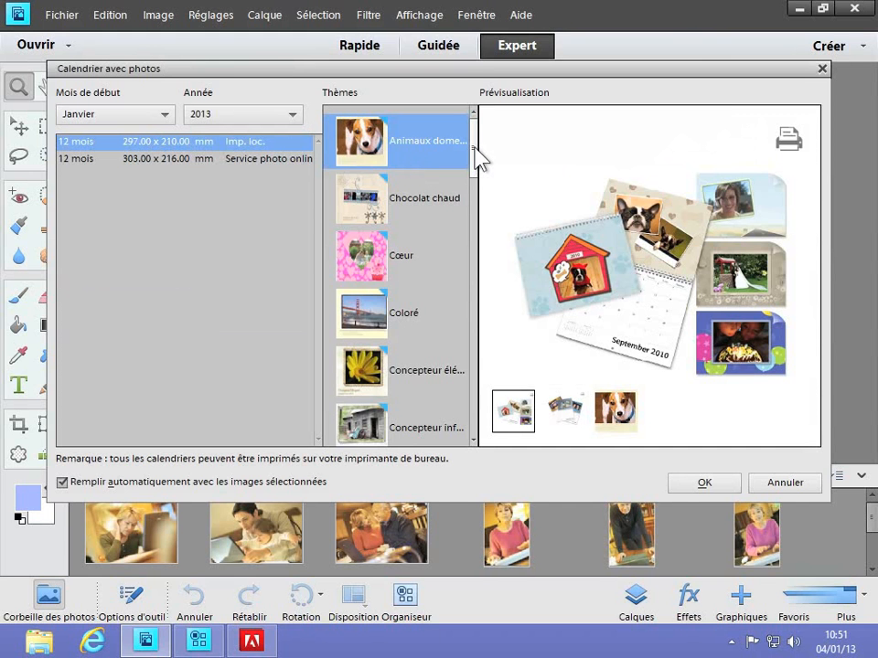
Choose the Scrapbook theme for the calendar.
left_click_drag(477, 160, 472, 248)
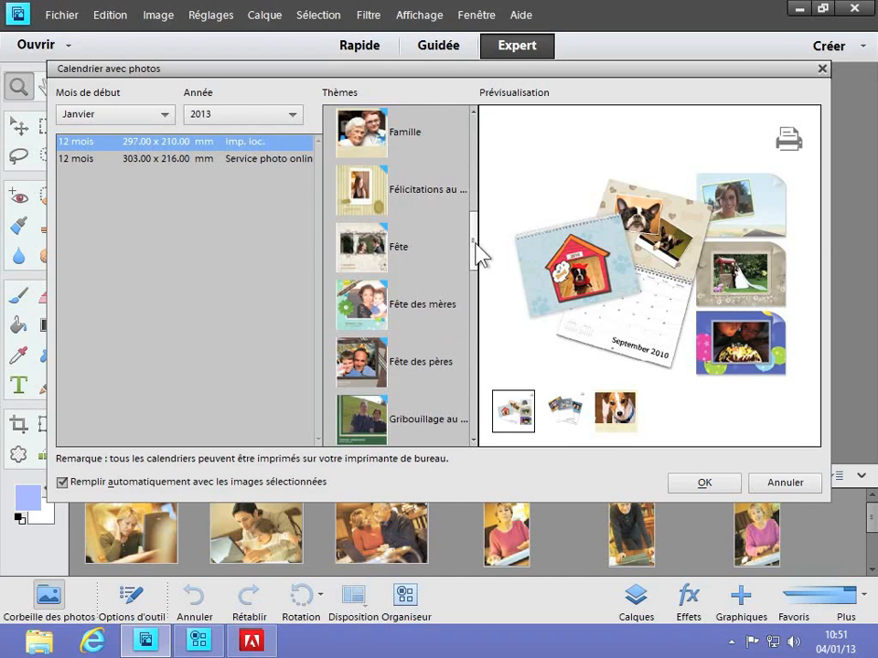
left_click_drag(476, 251, 463, 358)
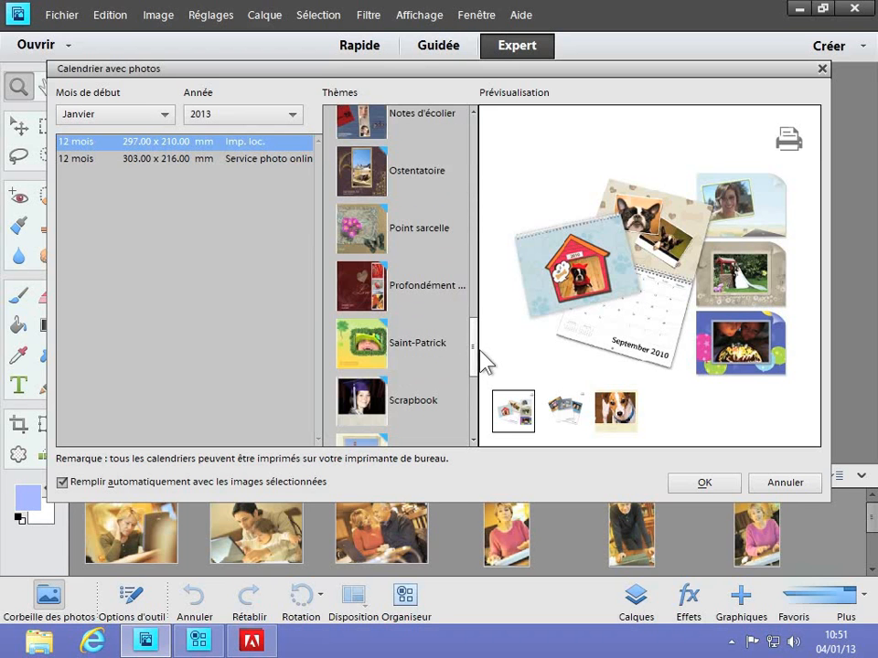
left_click(370, 395)
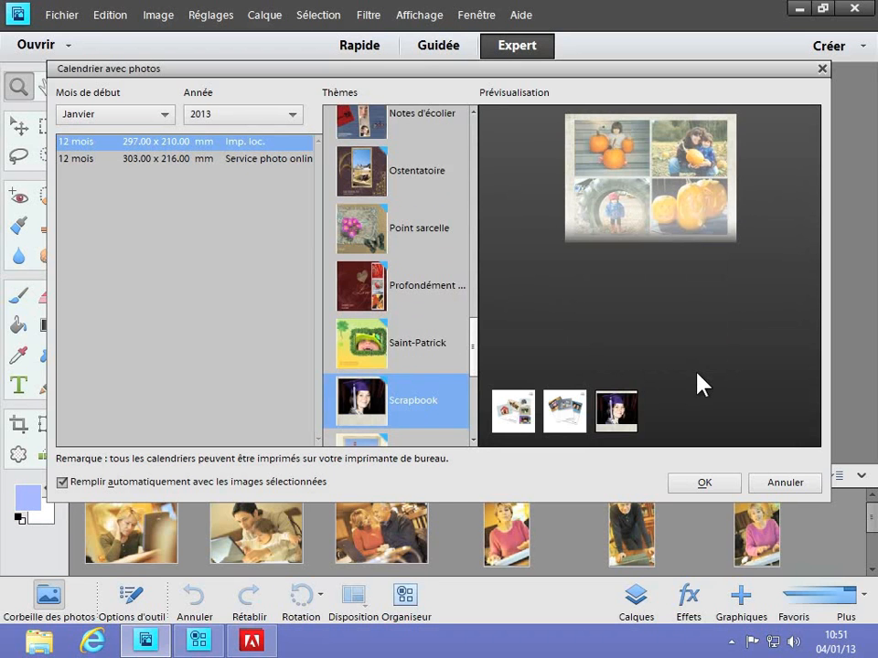
Compare the three preview images offered for the Scrapbook calendar.
left_click(576, 413)
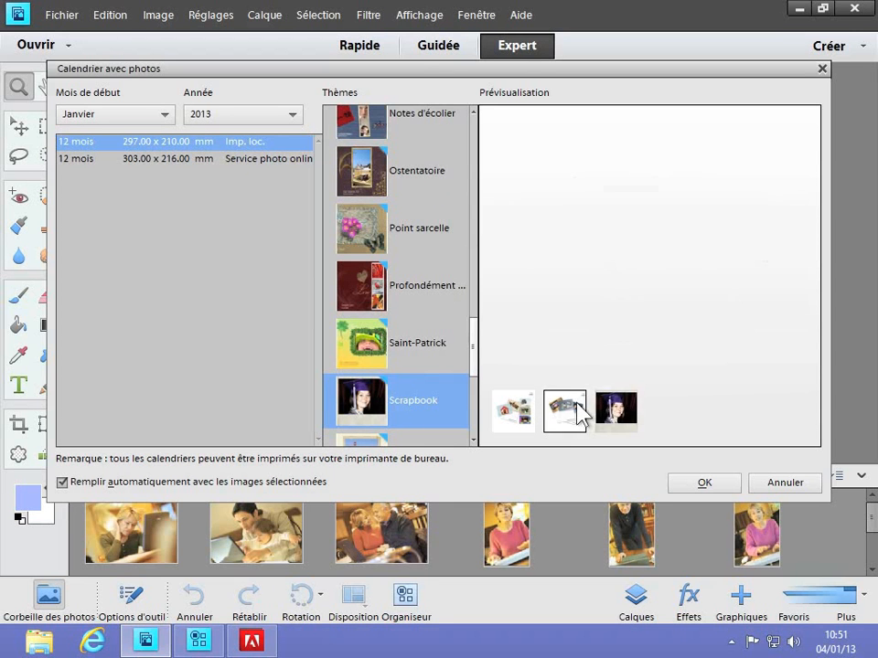
left_click(514, 411)
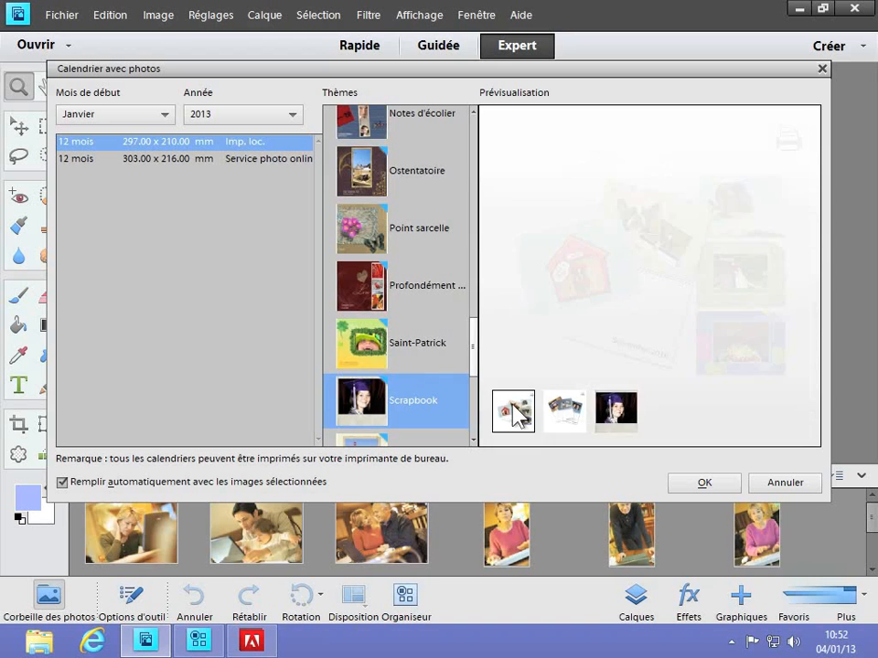
left_click(565, 411)
left_click(612, 419)
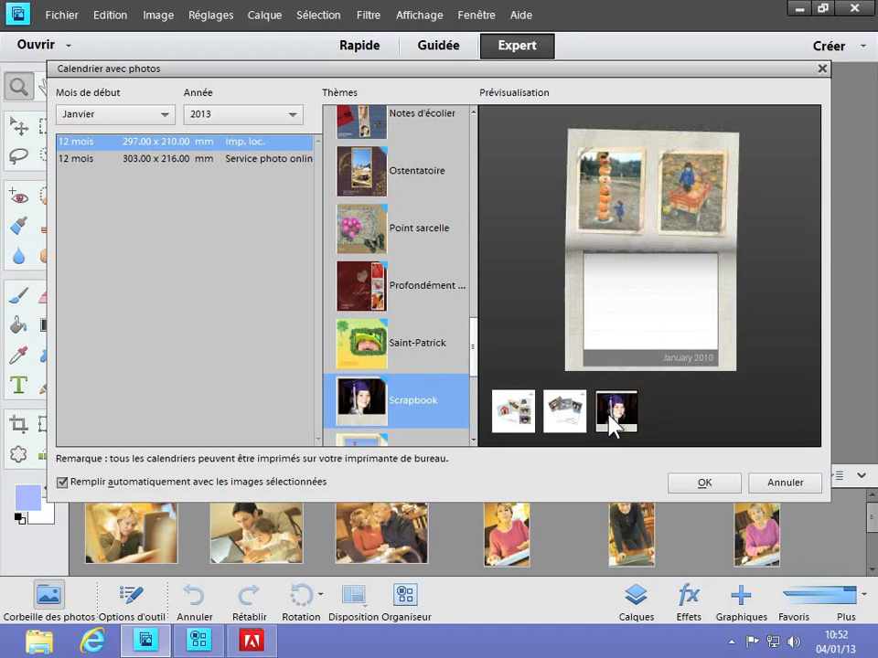
left_click(554, 428)
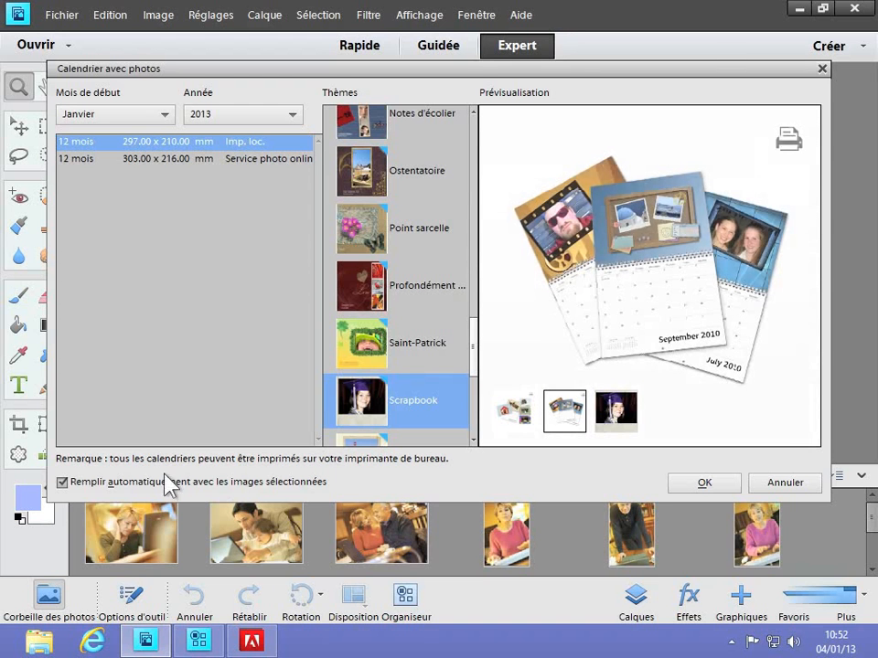
Turn off automatic filling with the selected images and create the calendar.
left_click(62, 483)
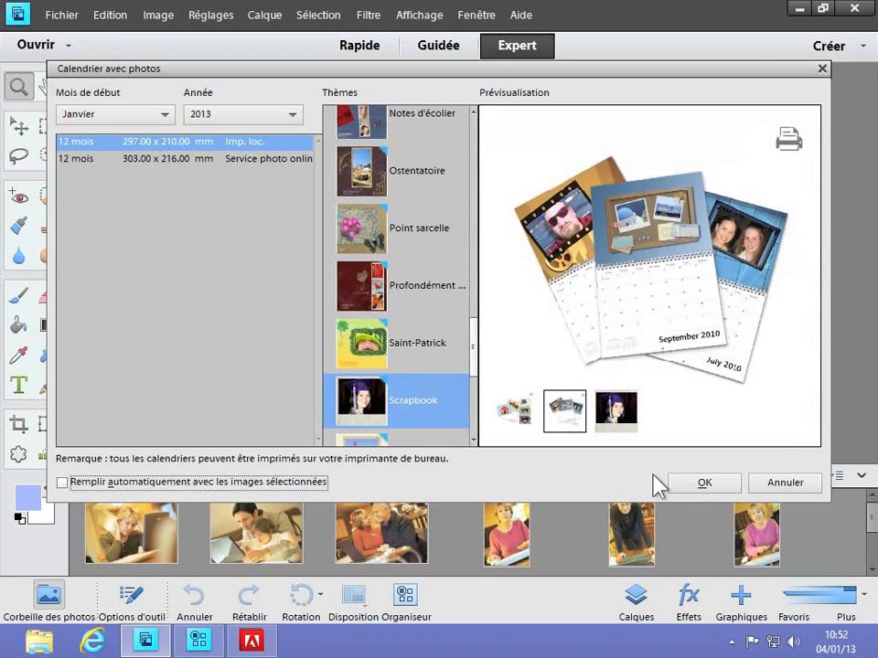
left_click(690, 484)
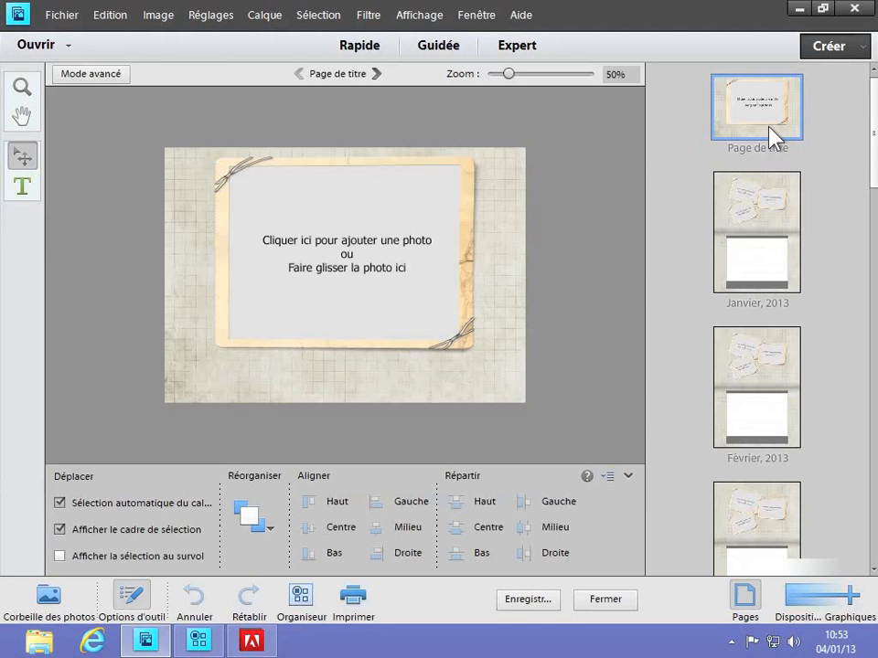
Apply the large single-photo landscape layout to the Janvier 2013 page.
left_click(757, 208)
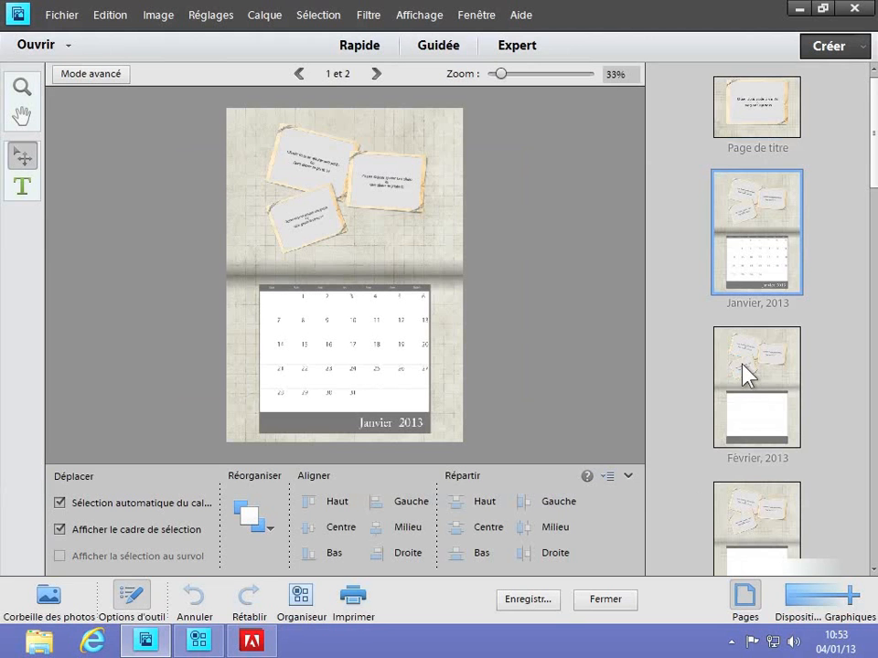
left_click(48, 596)
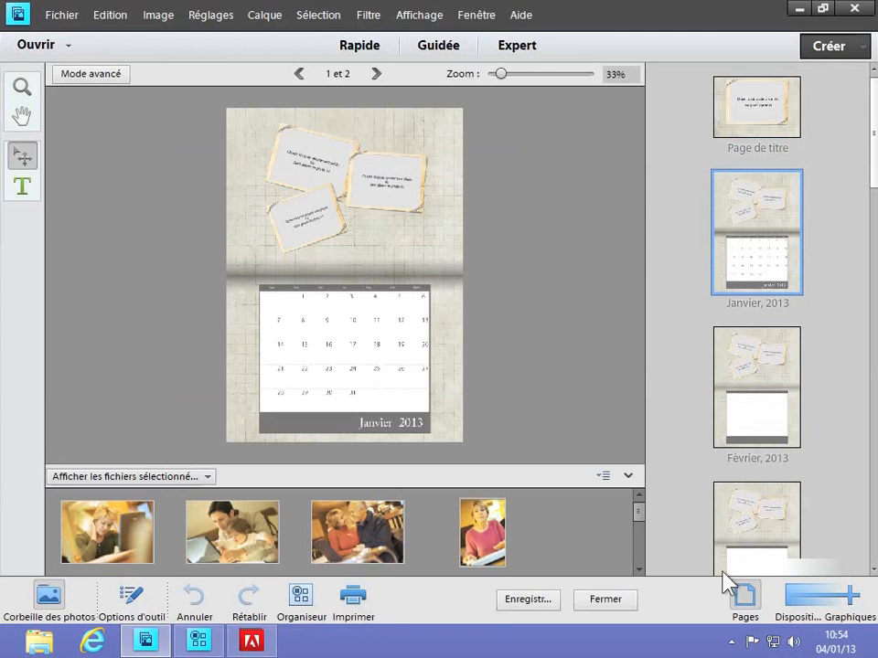
left_click(810, 615)
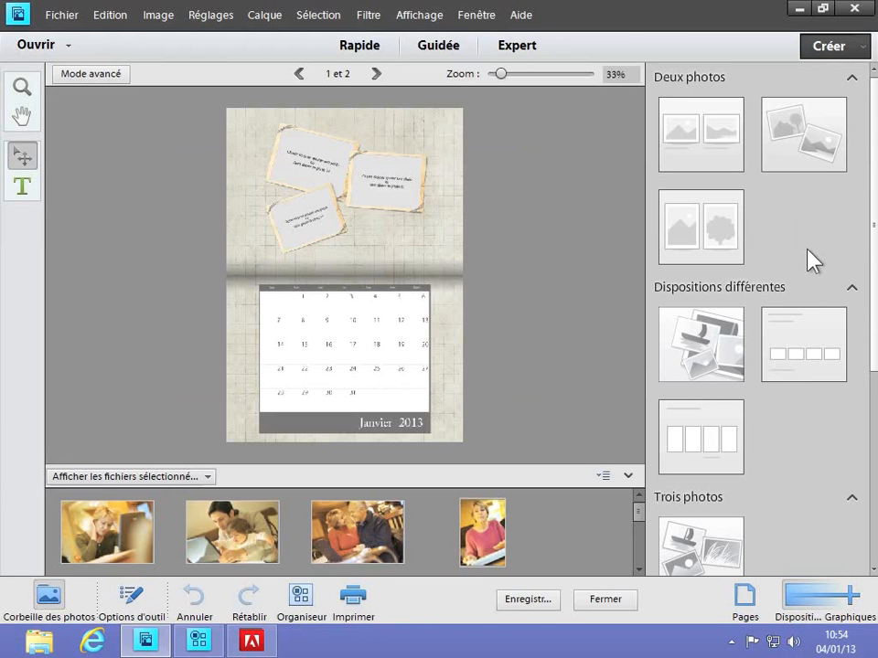
left_click_drag(874, 311, 856, 499)
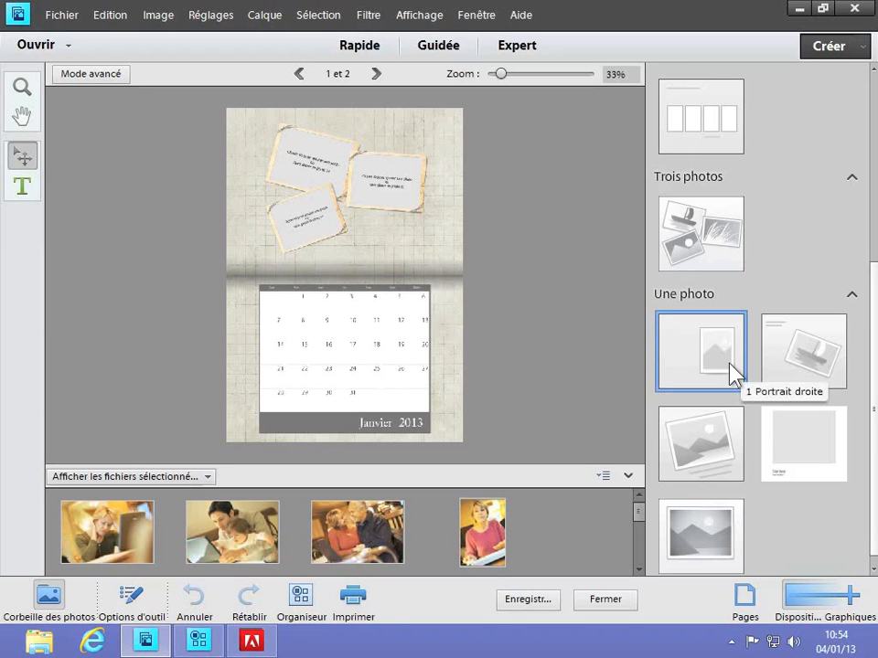
double_click(712, 528)
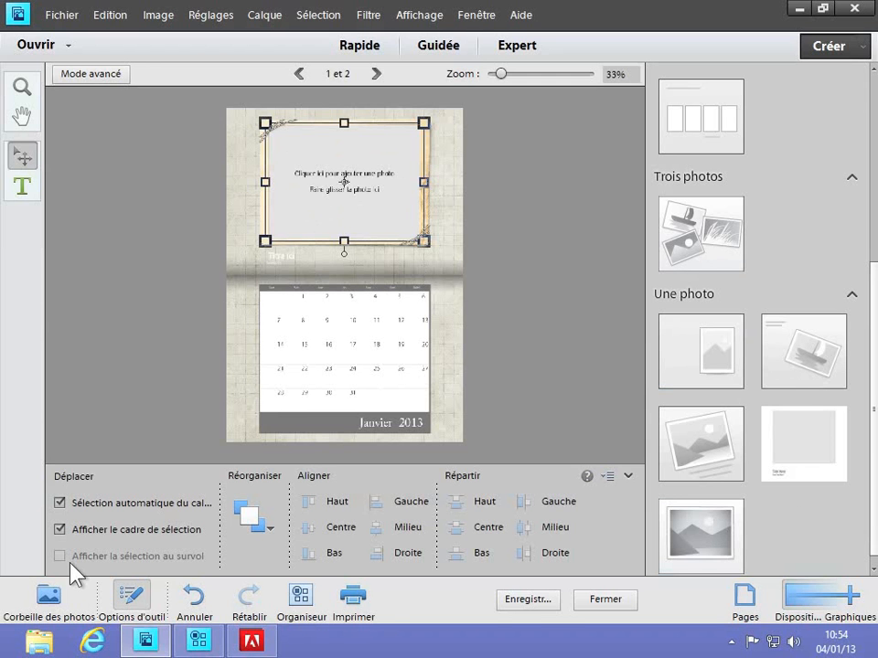
Place the photo PAF132000031.JPG in the empty frame of the Janvier 2013 page.
left_click(49, 598)
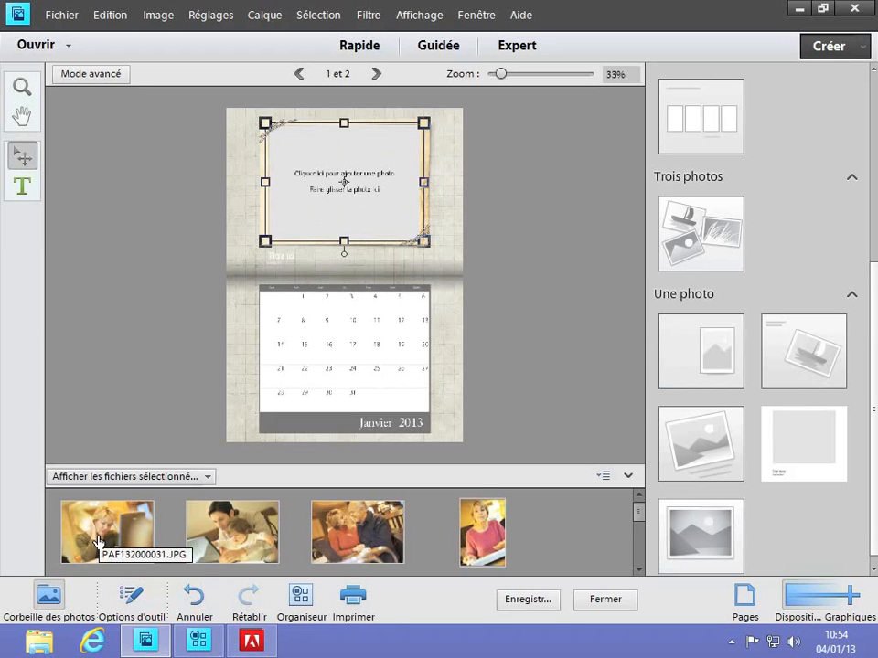
left_click_drag(99, 542, 340, 190)
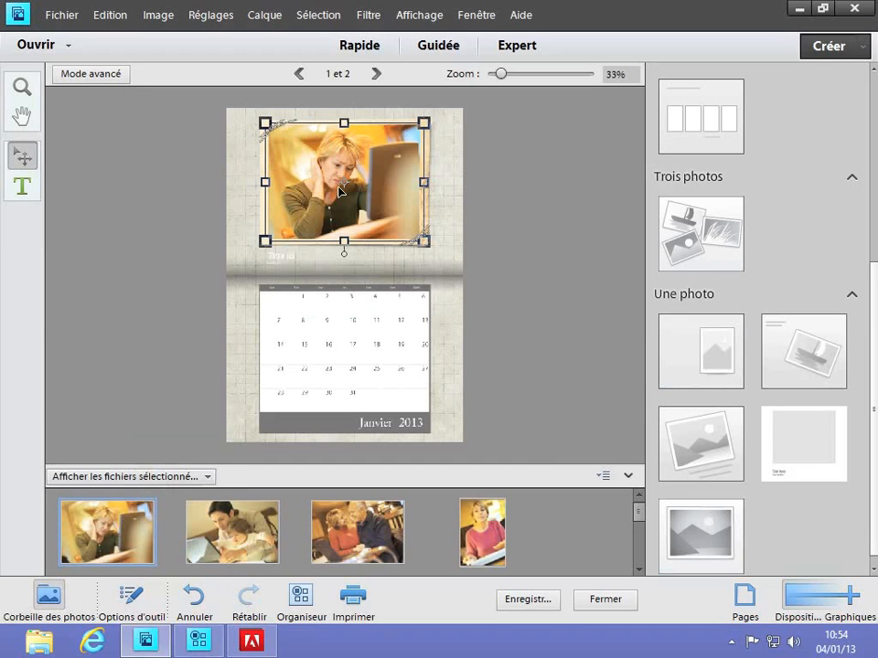
Display the Février 2013 page and view the photo chooser for one of its empty frames, dismissing it without importing.
left_click(744, 601)
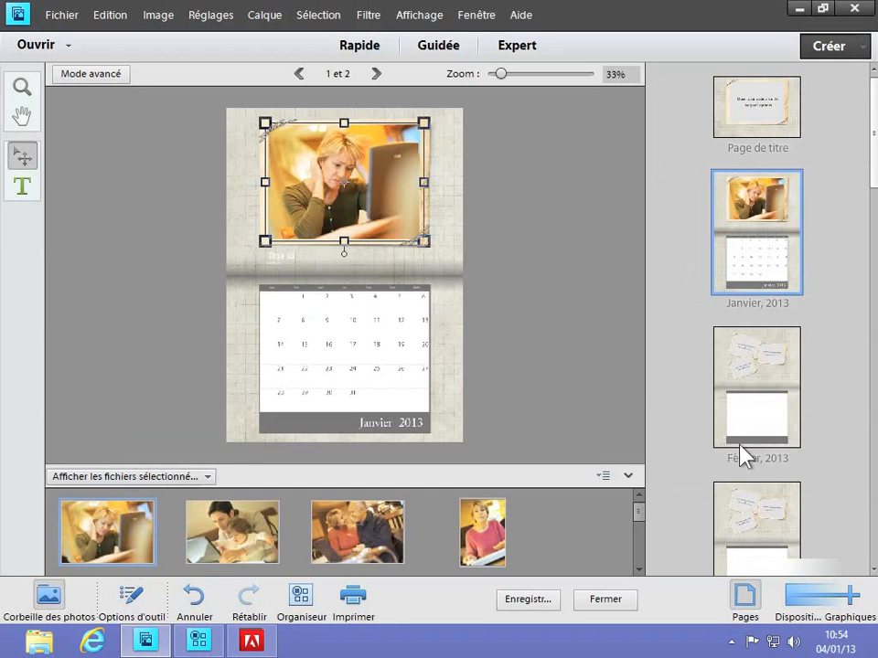
left_click(742, 421)
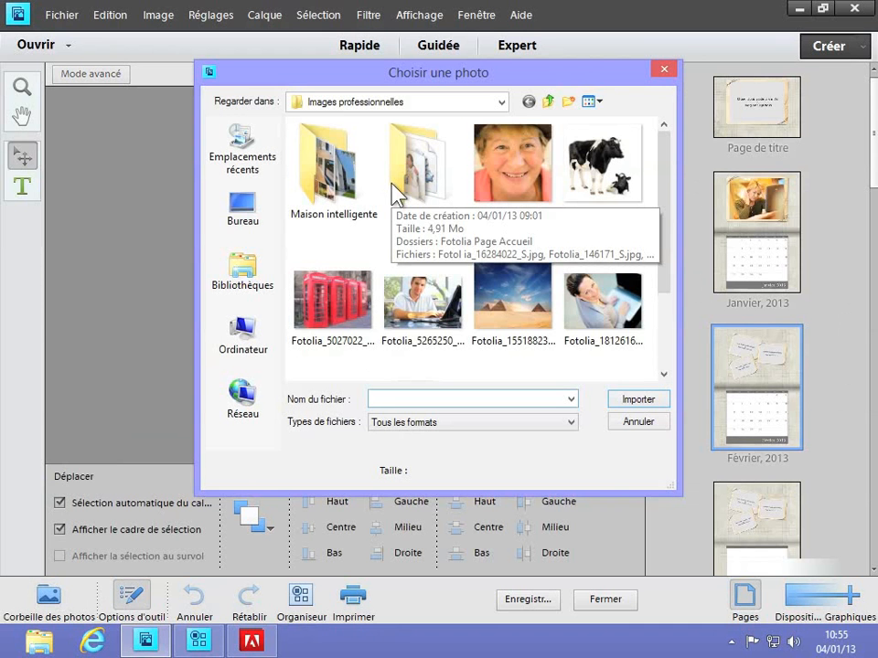
left_click(665, 70)
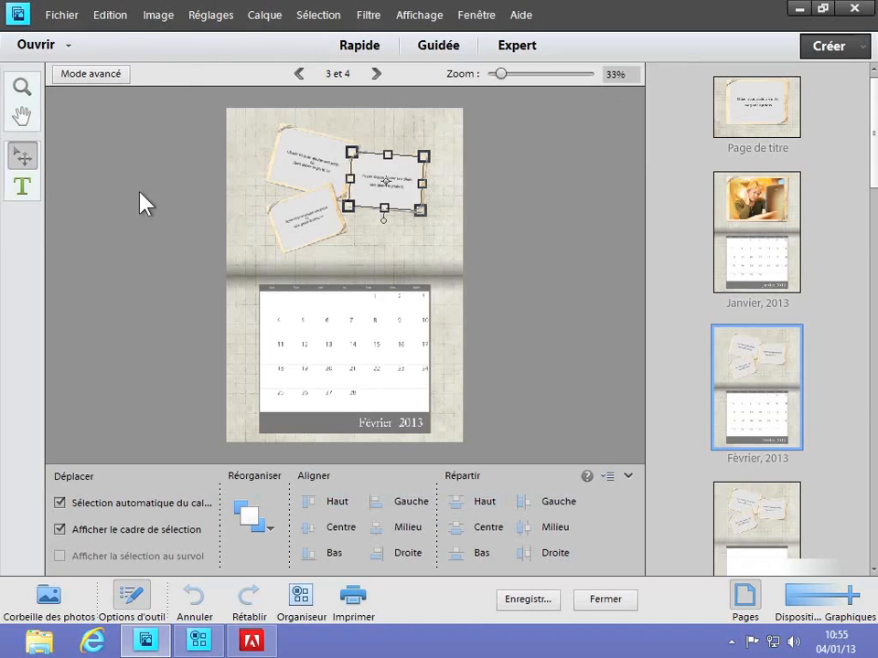
left_click(22, 190)
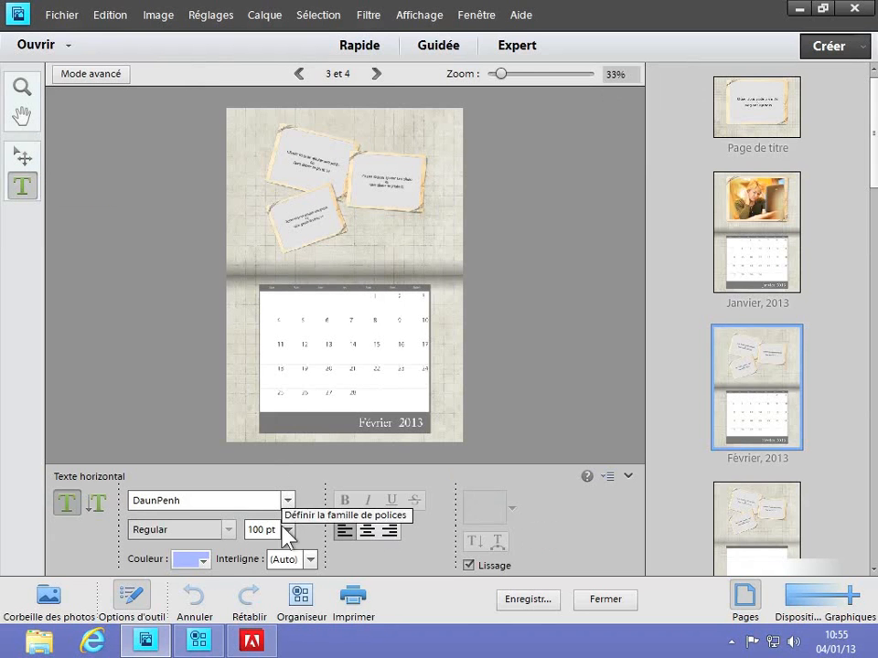
left_click(205, 563)
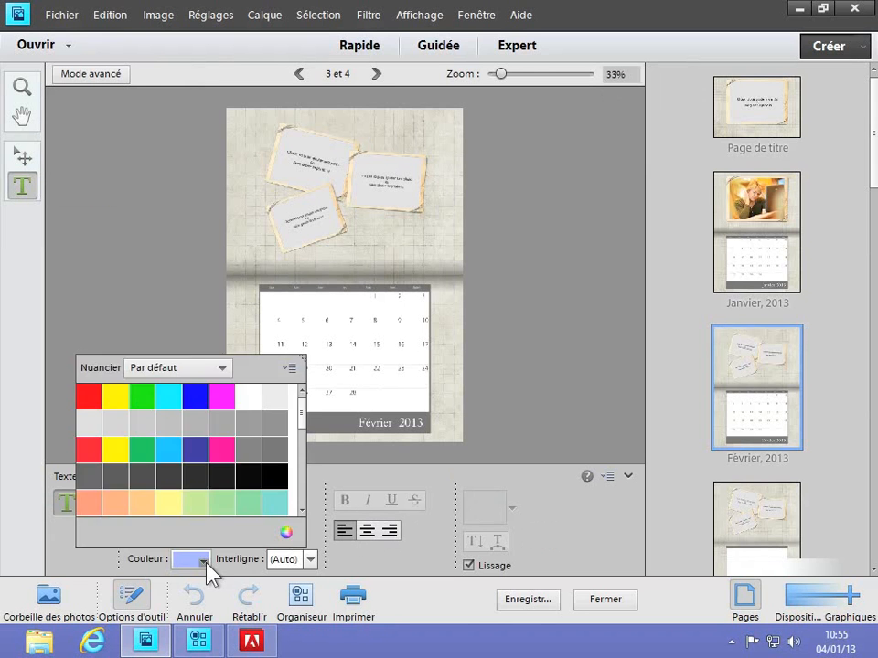
left_click(287, 533)
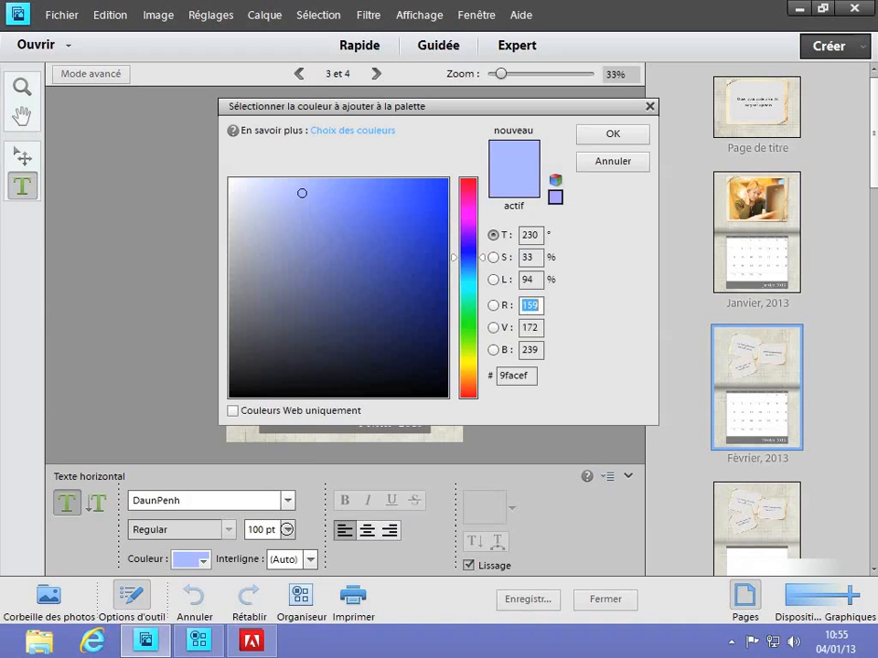
left_click(614, 164)
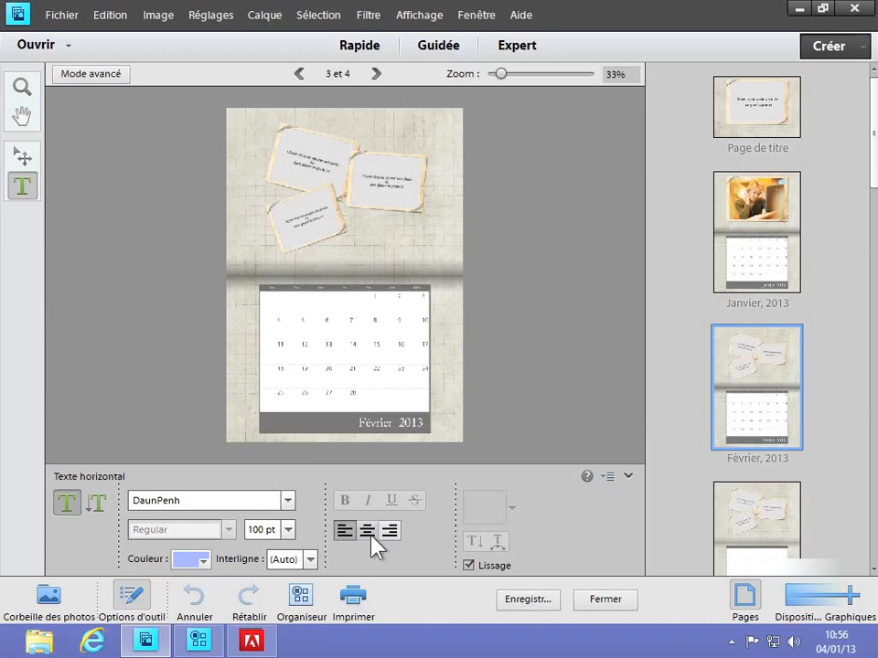
left_click(361, 239)
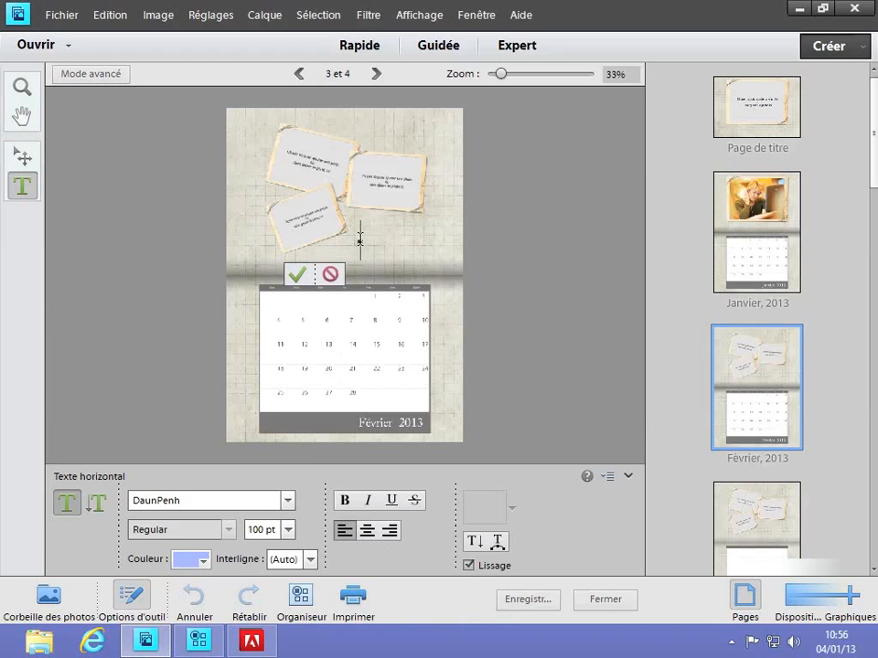
left_click(330, 276)
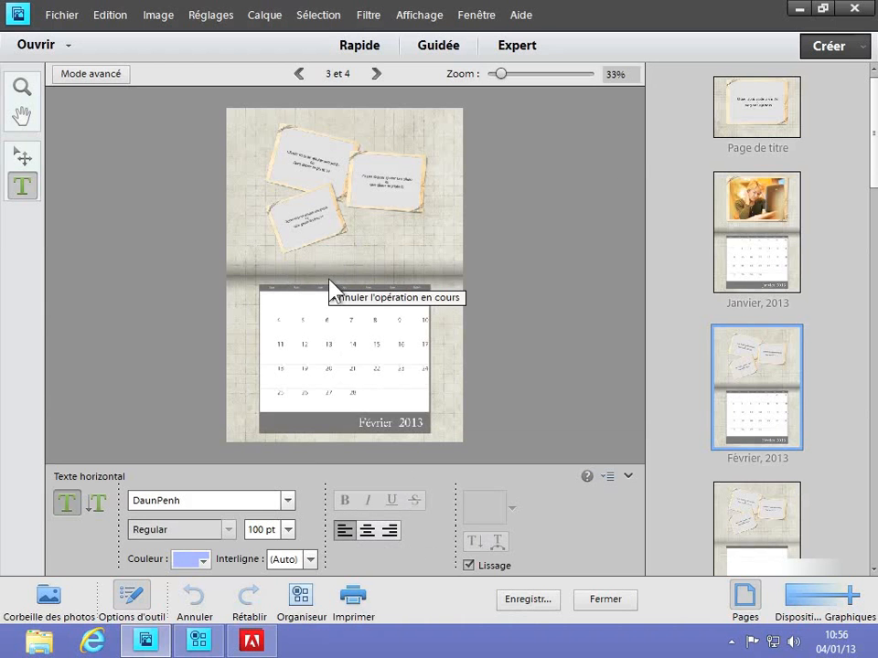